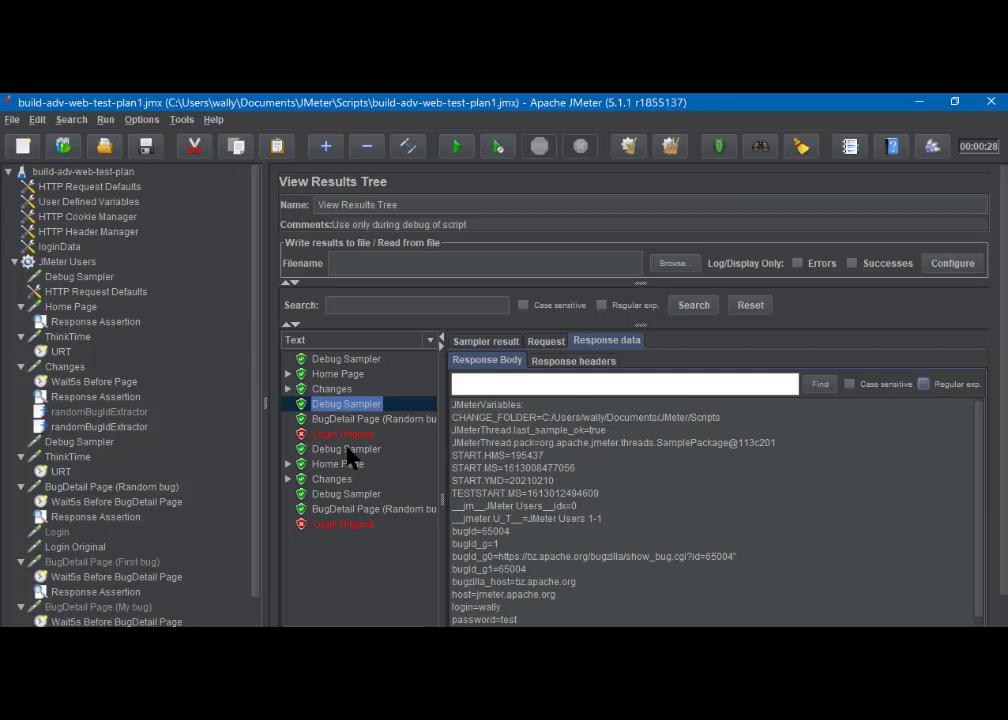
Step: Clear all previous results and compare the settings of the two randomBugIdExtractor elements under Changes
{"action": "left_click", "coordinate": [668, 148]}
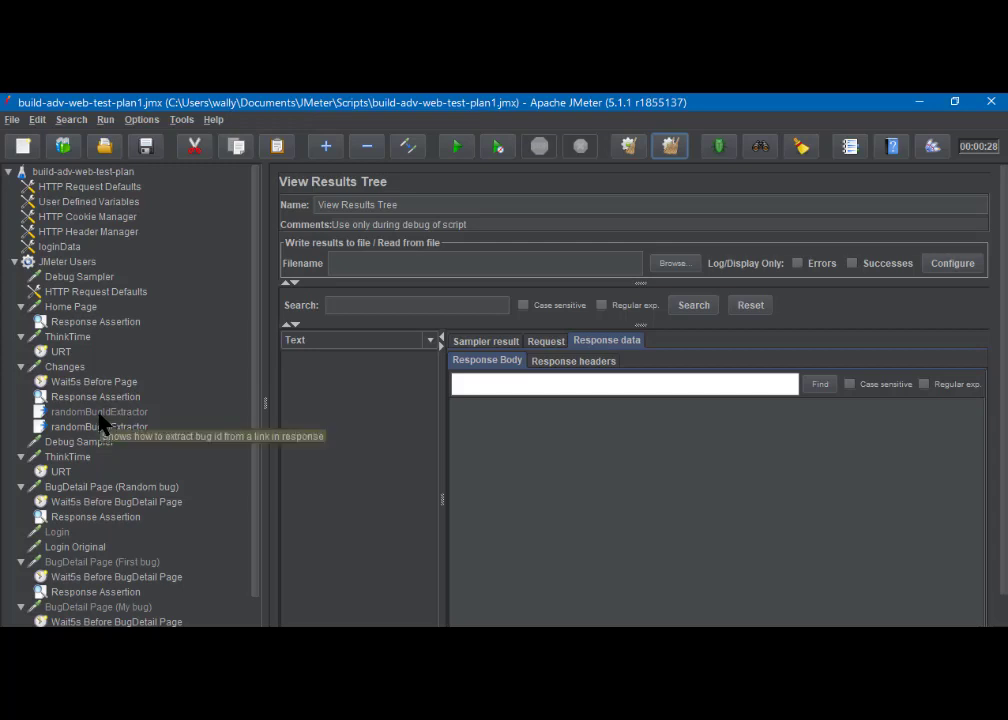
{"action": "left_click", "coordinate": [99, 418]}
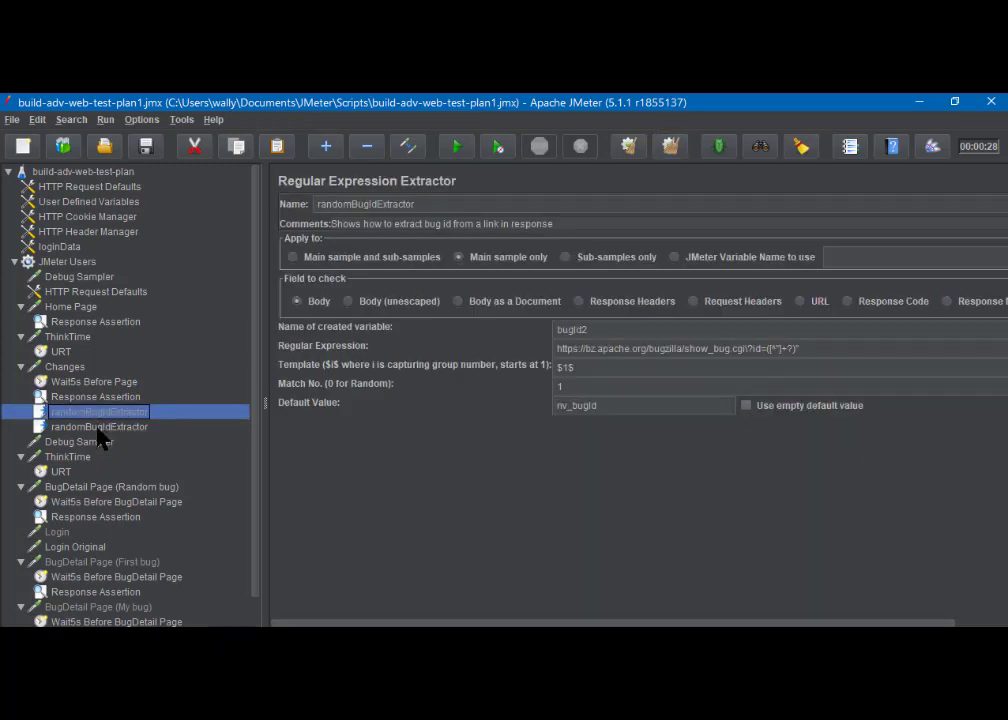
{"action": "left_click", "coordinate": [98, 428]}
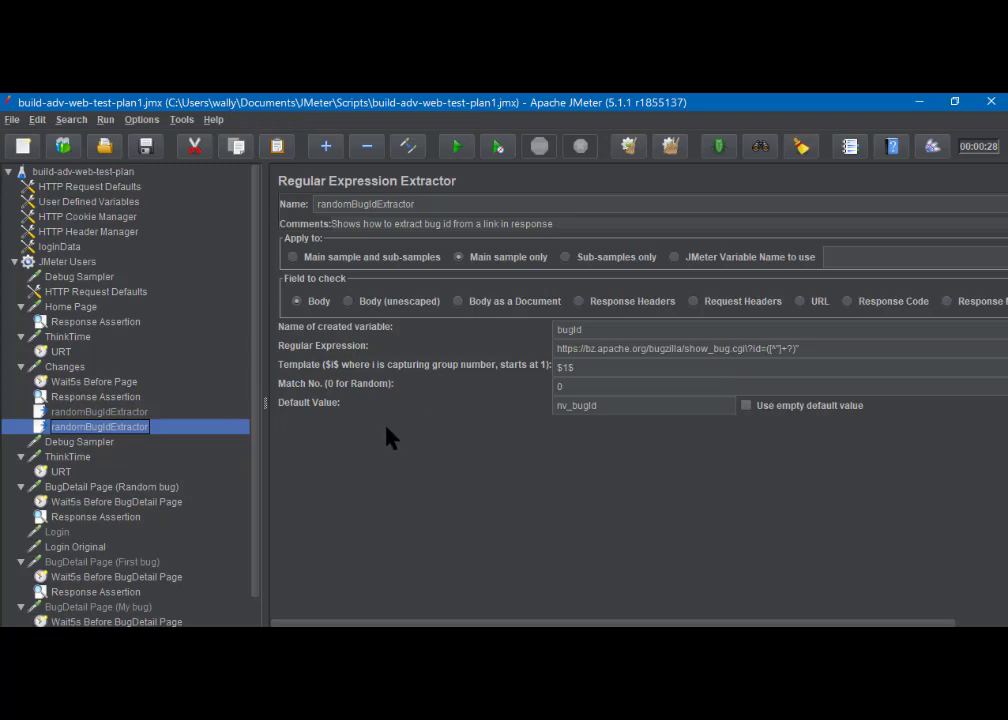
{"action": "left_click", "coordinate": [106, 413]}
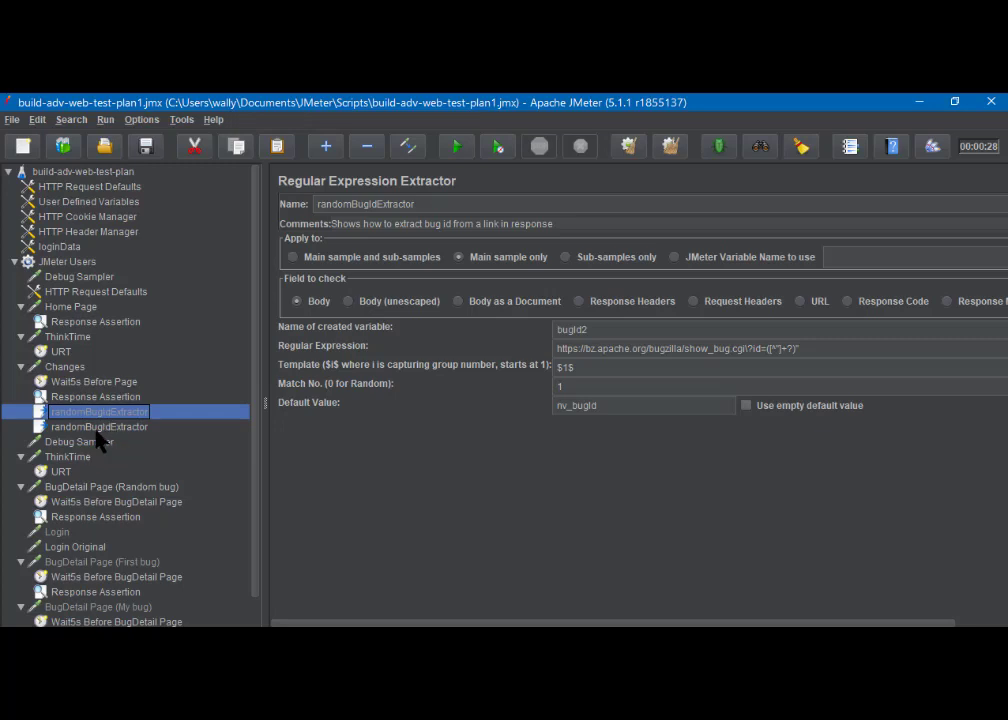
{"action": "left_click", "coordinate": [97, 430]}
{"action": "right_click", "coordinate": [97, 432]}
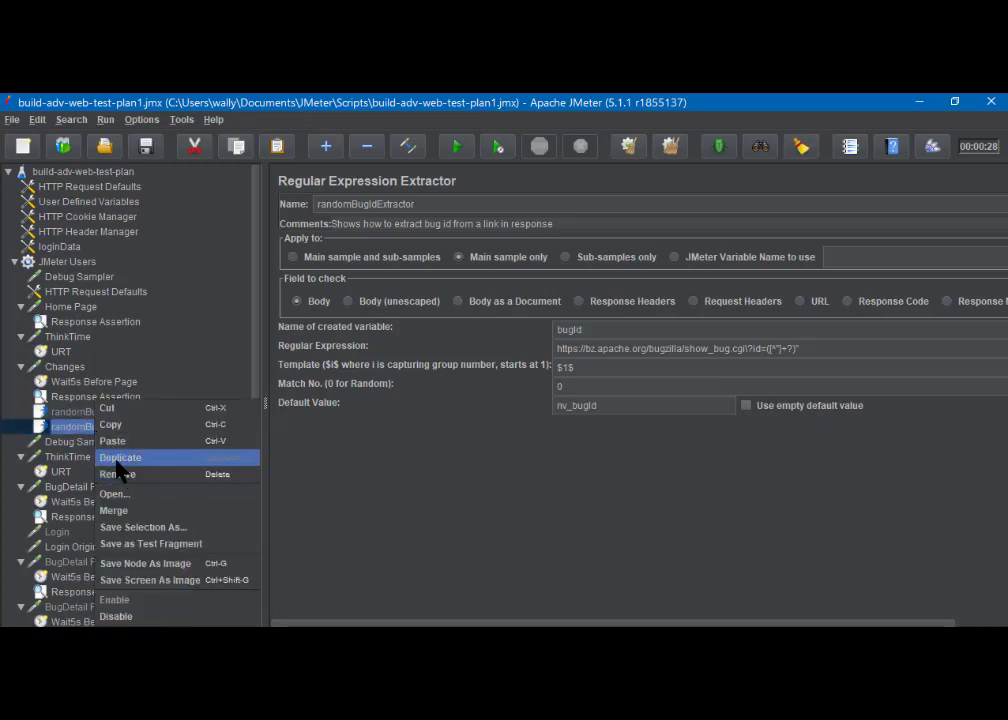
{"action": "left_click", "coordinate": [77, 415]}
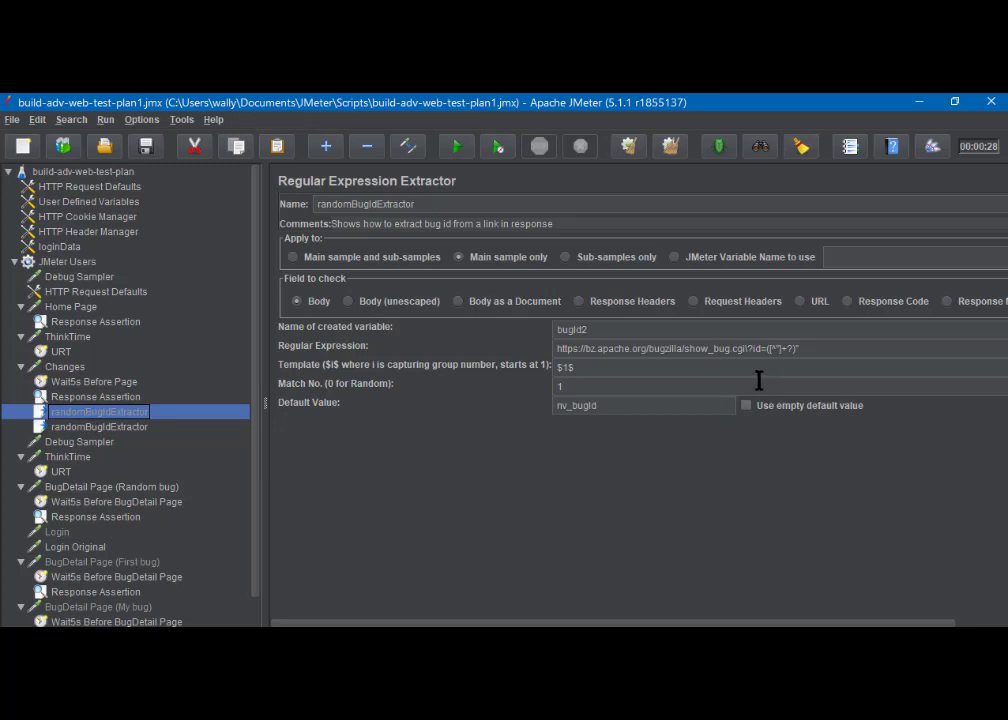
{"action": "left_click", "coordinate": [584, 386]}
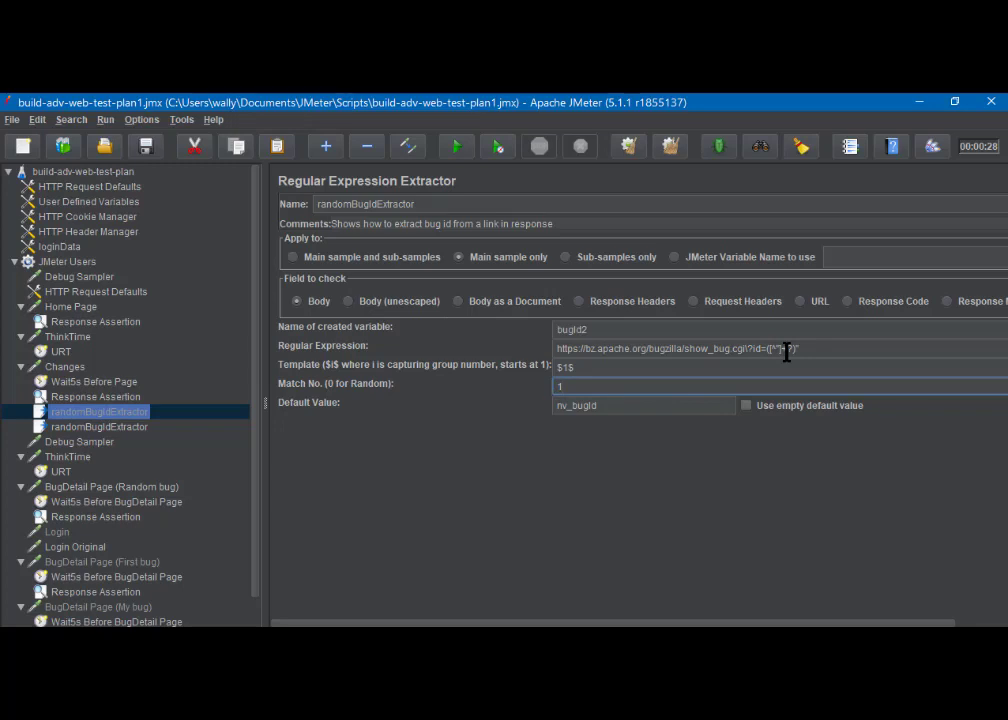
{"action": "left_click", "coordinate": [121, 430]}
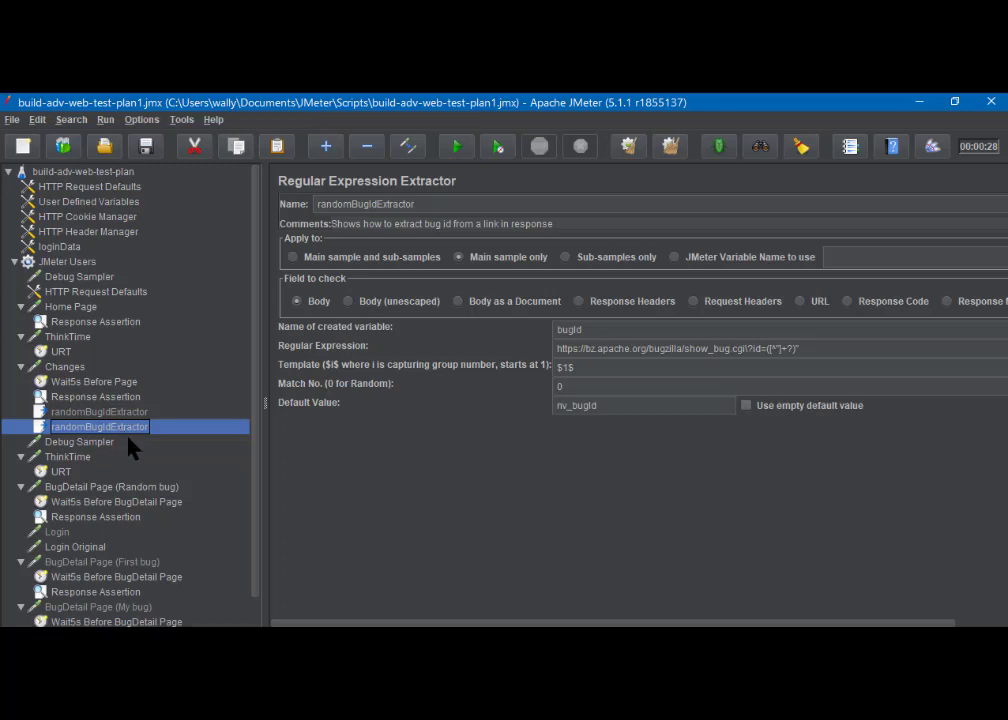
Step: Check the Debug Sampler after Changes and enable the disabled randomBugIdExtractor that creates the bugId2 variable
{"action": "left_click", "coordinate": [90, 442]}
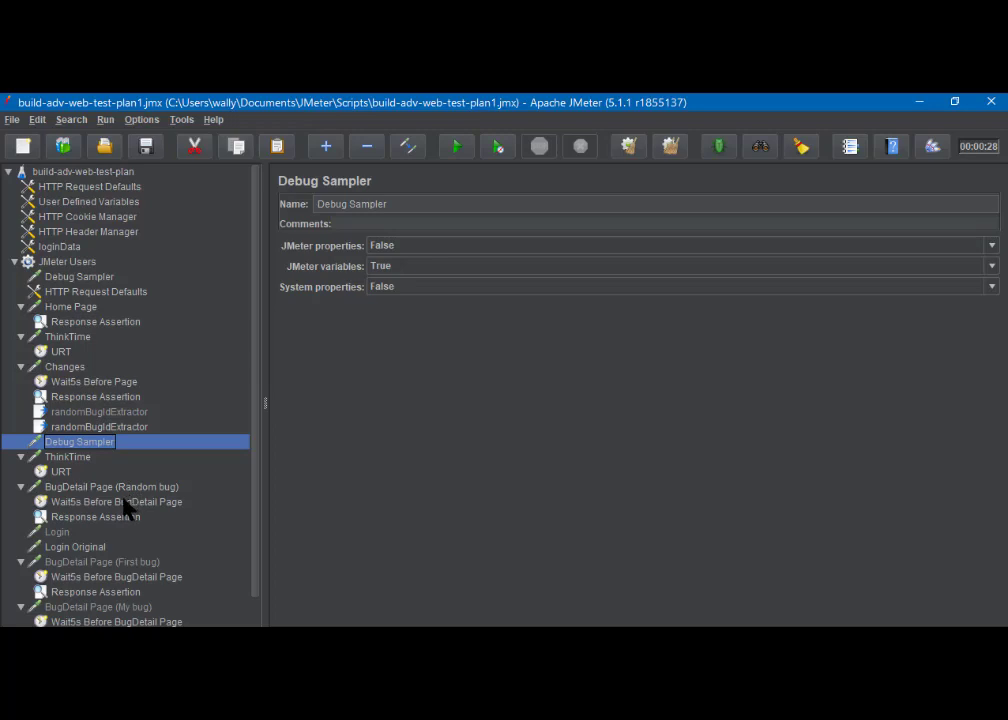
{"action": "right_click", "coordinate": [121, 410]}
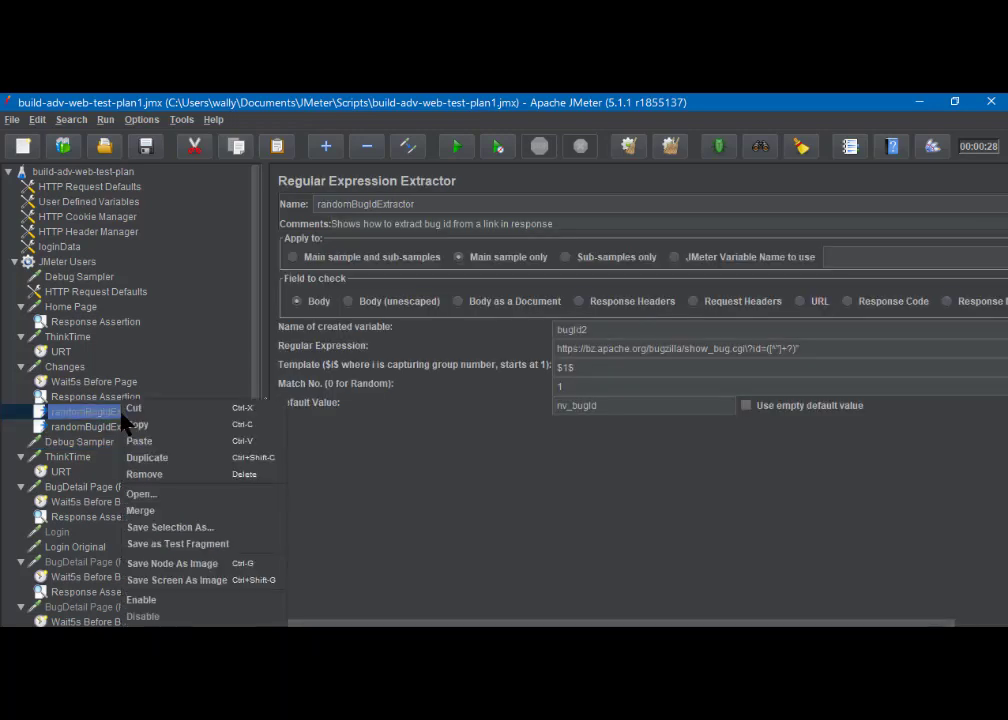
{"action": "left_click", "coordinate": [143, 600]}
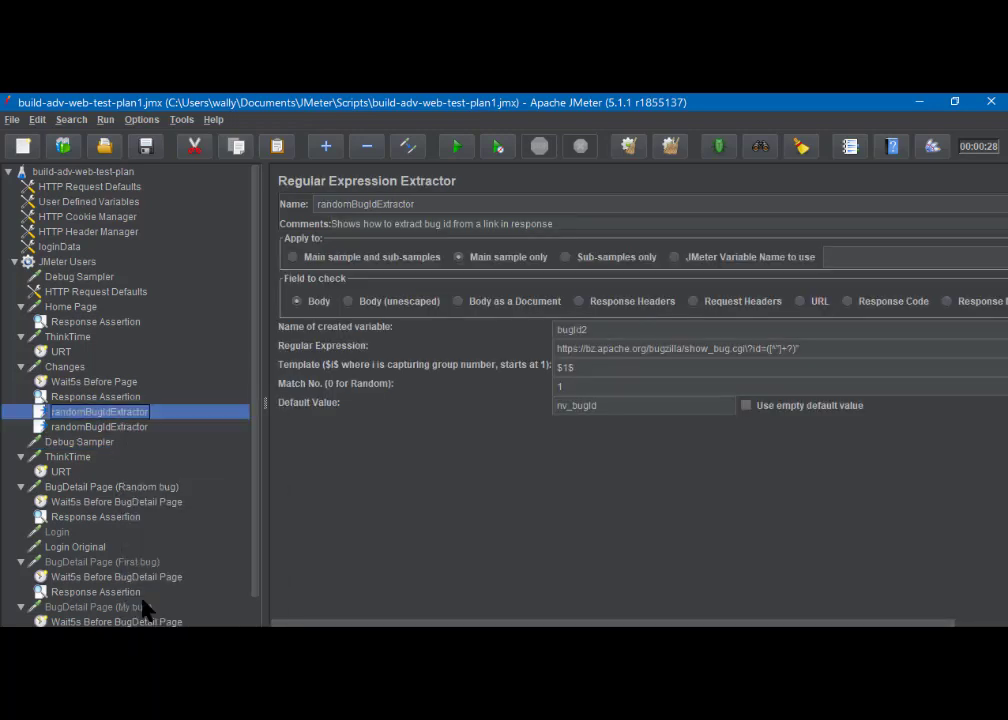
Step: Review the extractor that creates bugId, the BugDetail Page (Random bug) request and that request's Response Assertion
{"action": "left_click", "coordinate": [117, 428]}
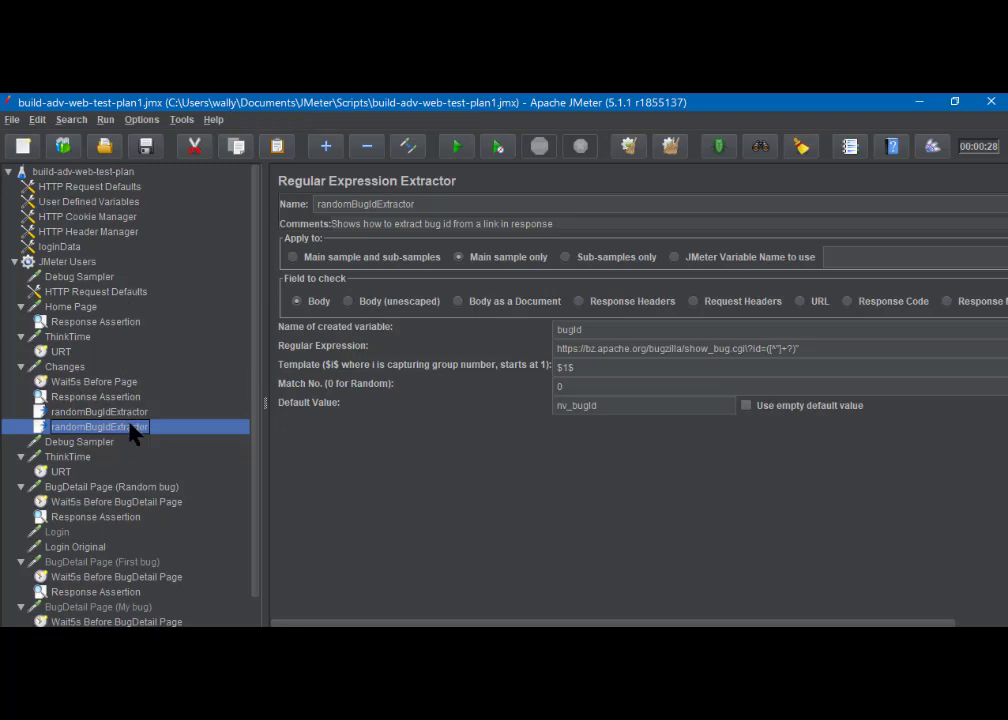
{"action": "left_click", "coordinate": [99, 487]}
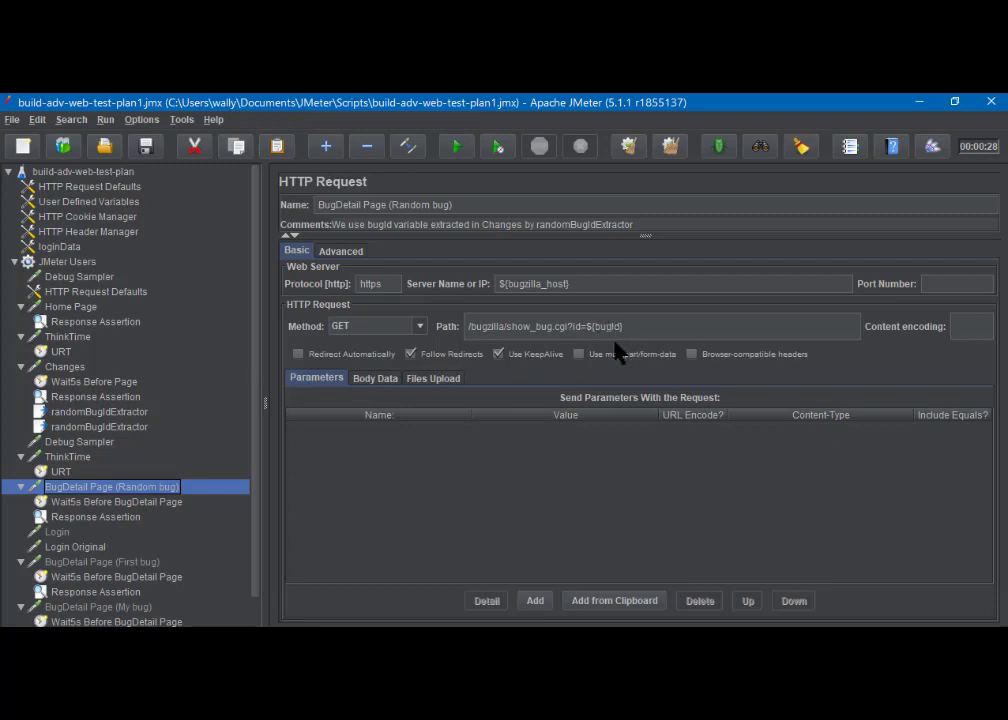
{"action": "left_click", "coordinate": [108, 518]}
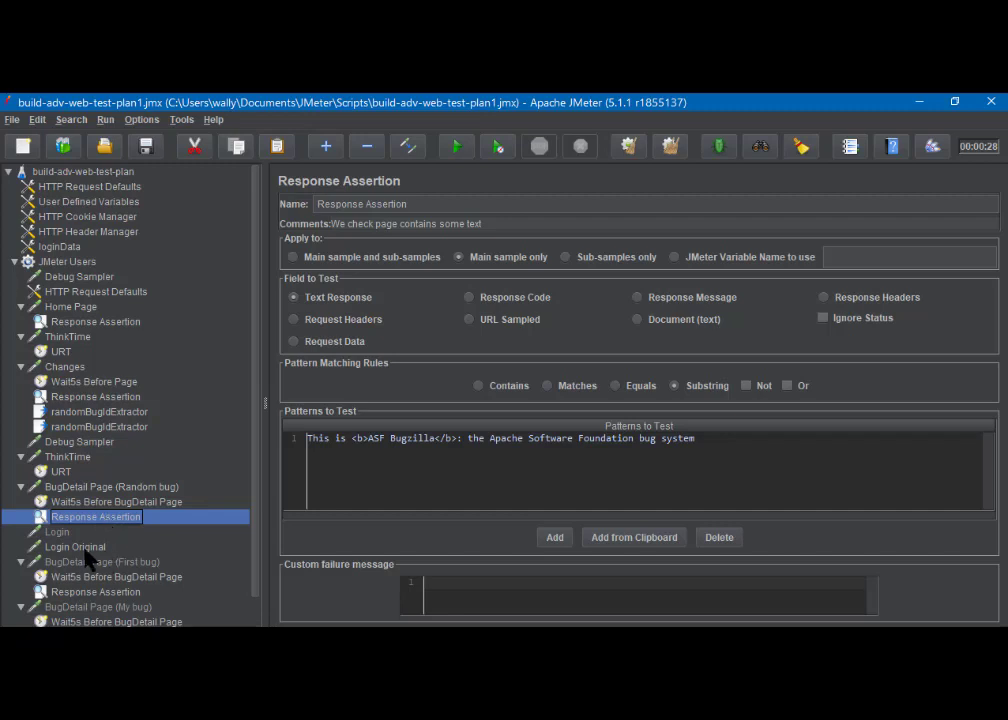
Step: Disable the Login Original request and enable the Login request instead
{"action": "left_click", "coordinate": [69, 548]}
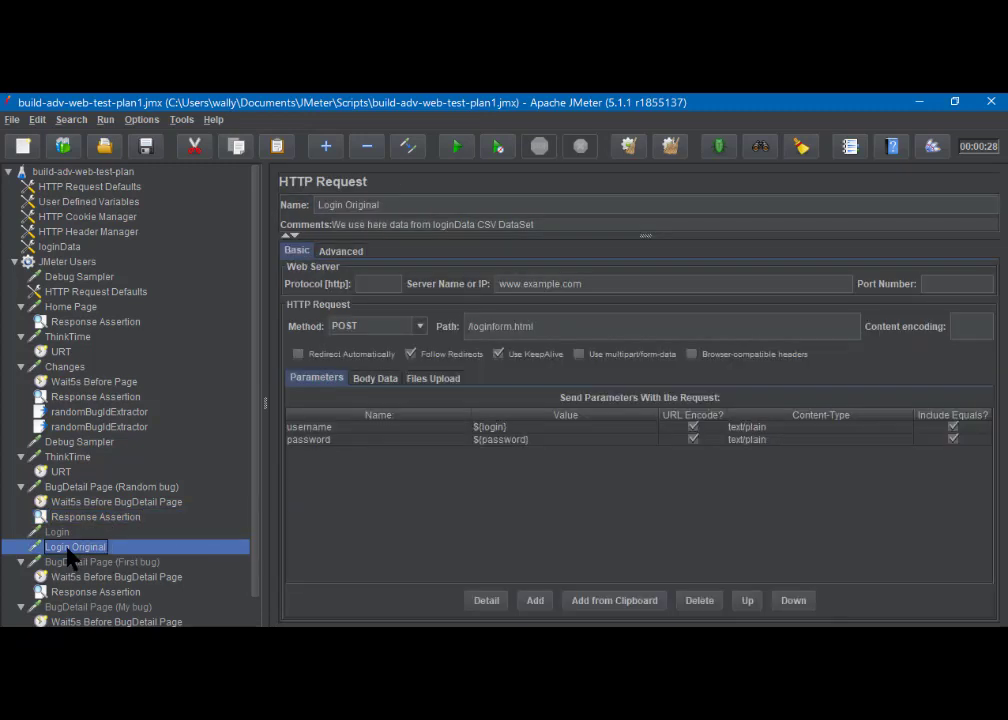
{"action": "right_click", "coordinate": [72, 558]}
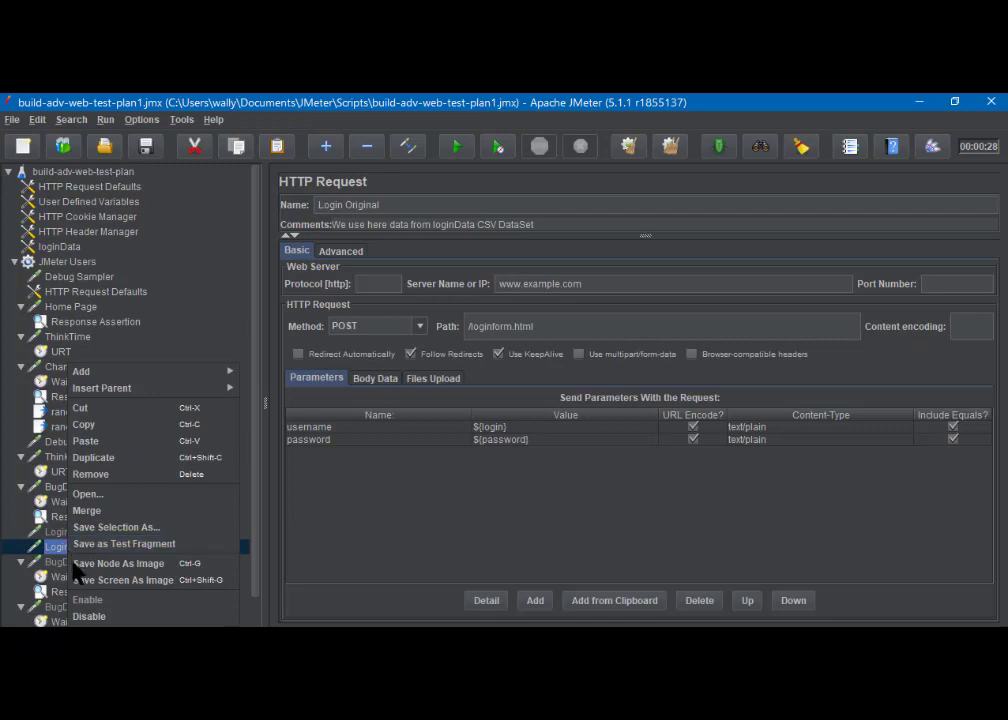
{"action": "left_click", "coordinate": [88, 616]}
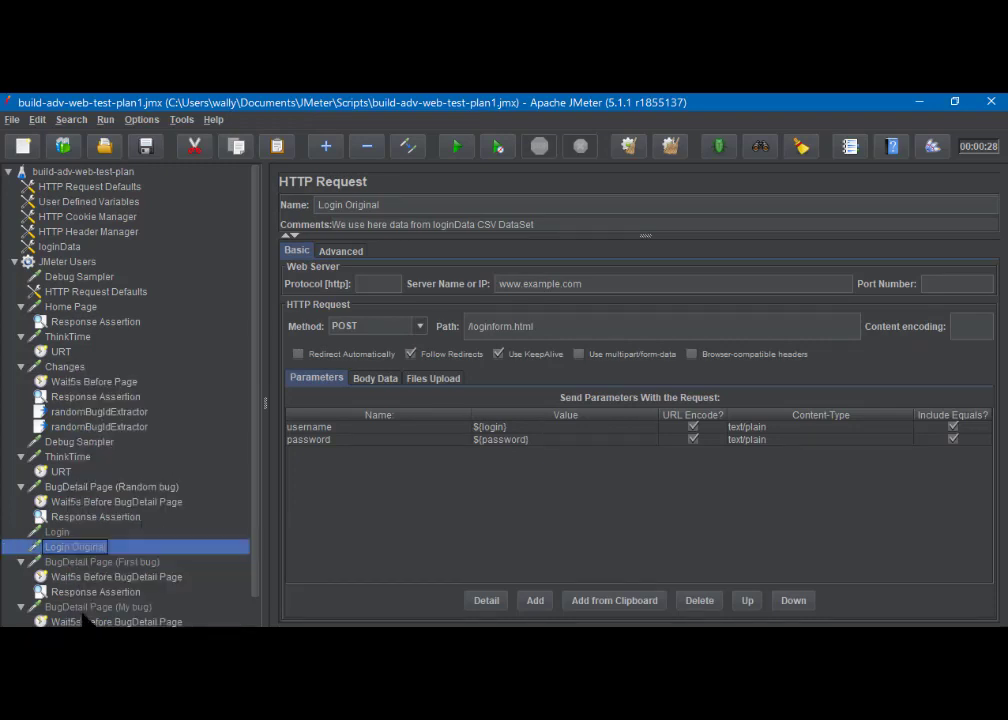
{"action": "left_click", "coordinate": [58, 532]}
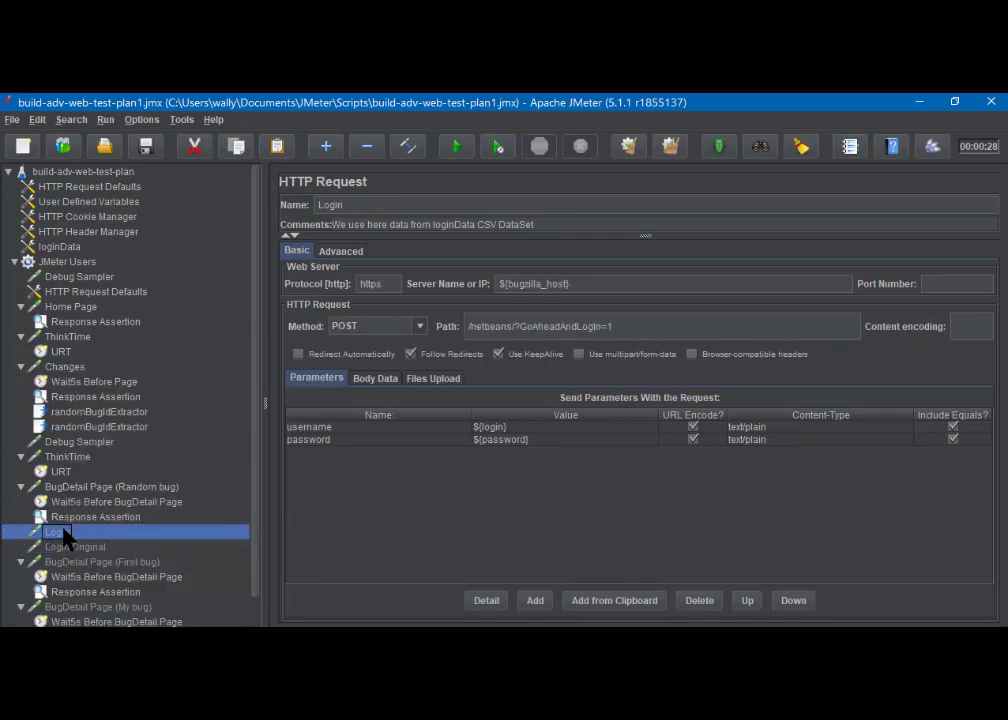
{"action": "right_click", "coordinate": [63, 535]}
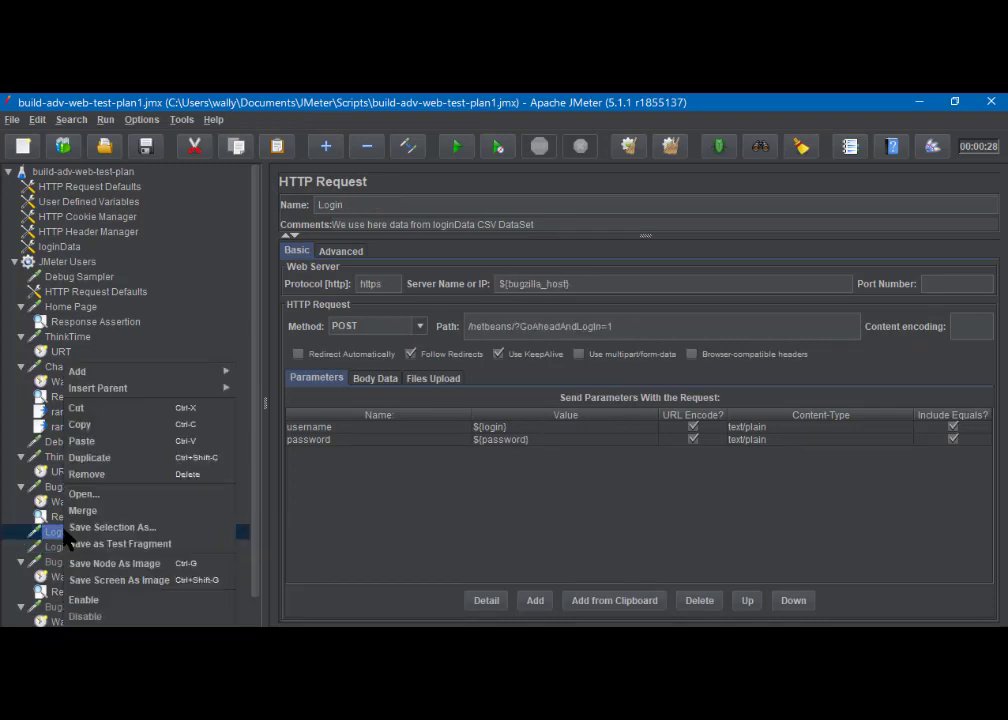
{"action": "left_click", "coordinate": [85, 603]}
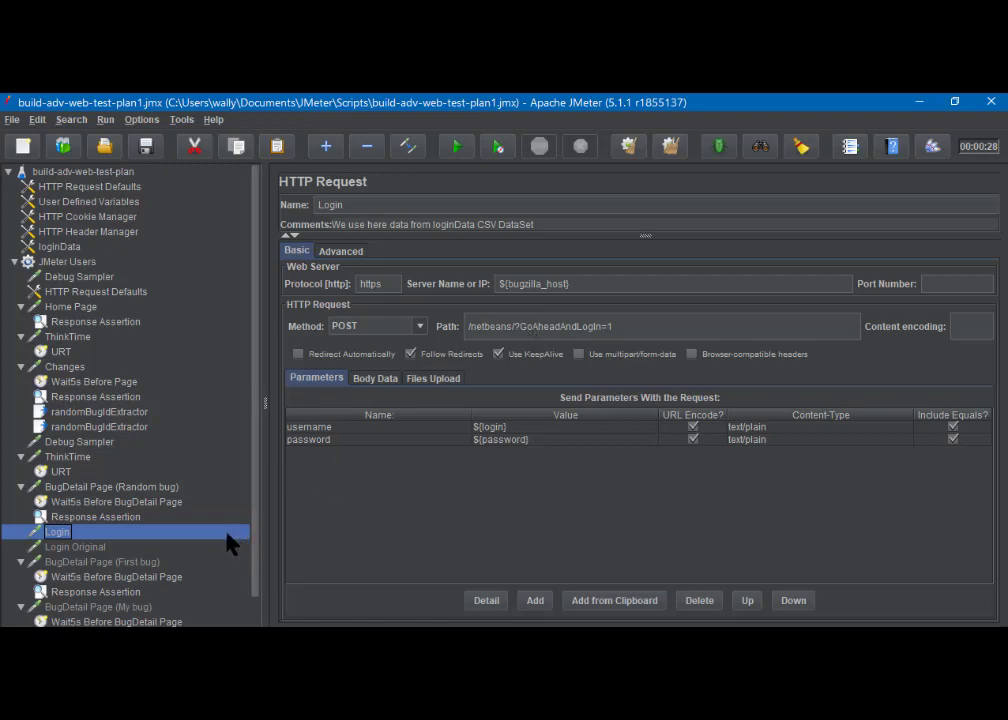
Step: Enable the BugDetail Page (First bug) request and check its path against the extractor that creates bugId2
{"action": "left_click", "coordinate": [125, 565]}
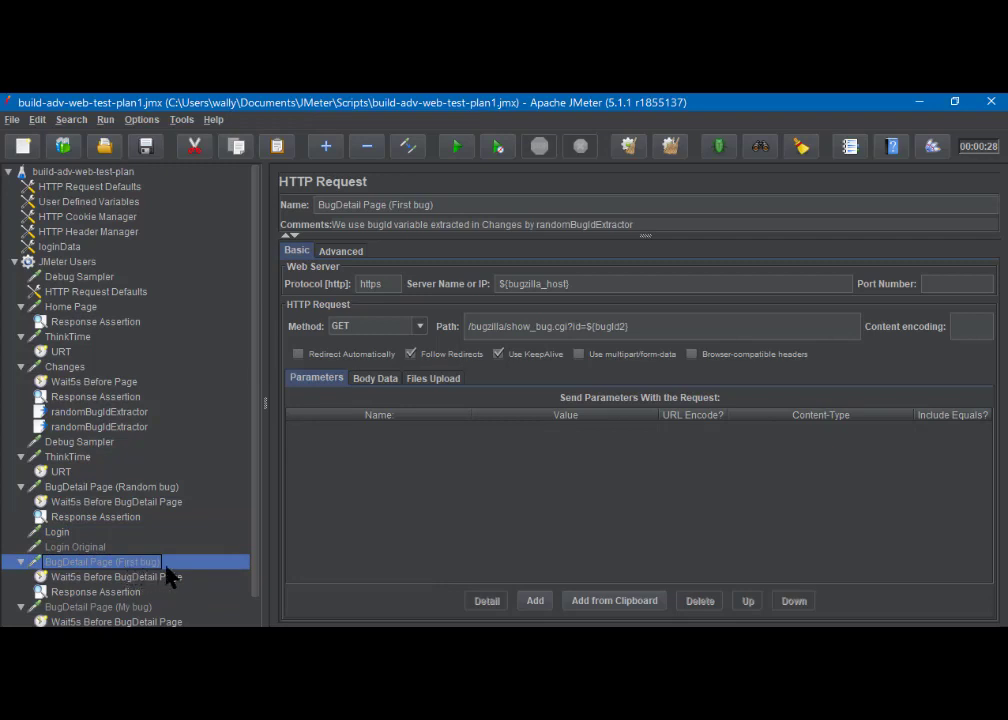
{"action": "scroll", "coordinate": [210, 490], "scroll_direction": "down", "scroll_amount": 1}
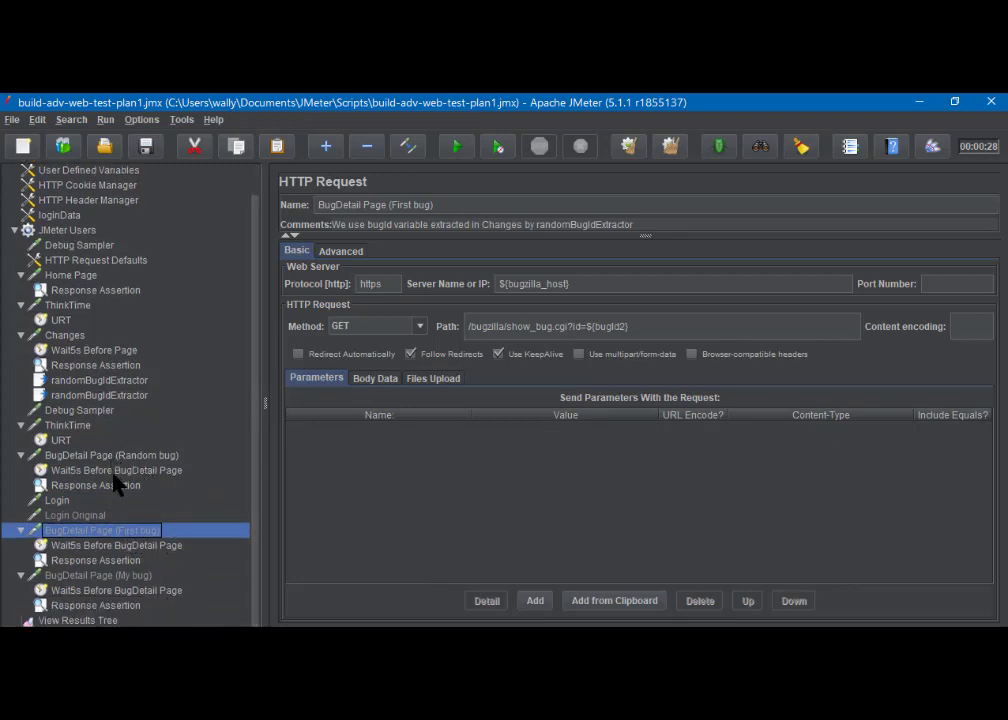
{"action": "right_click", "coordinate": [119, 536]}
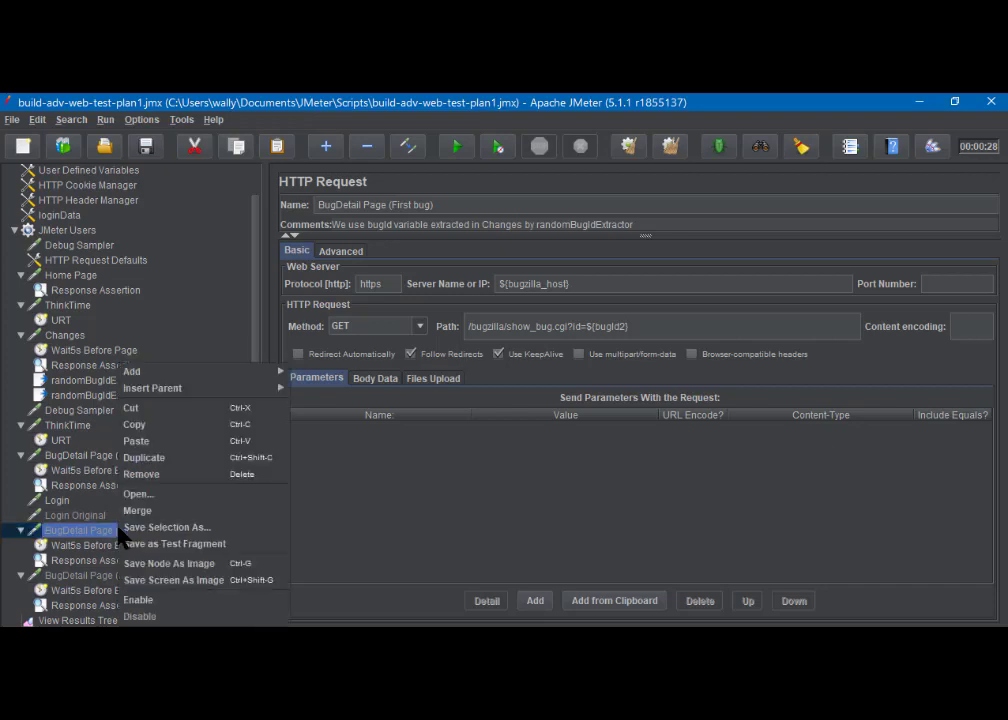
{"action": "left_click", "coordinate": [141, 601]}
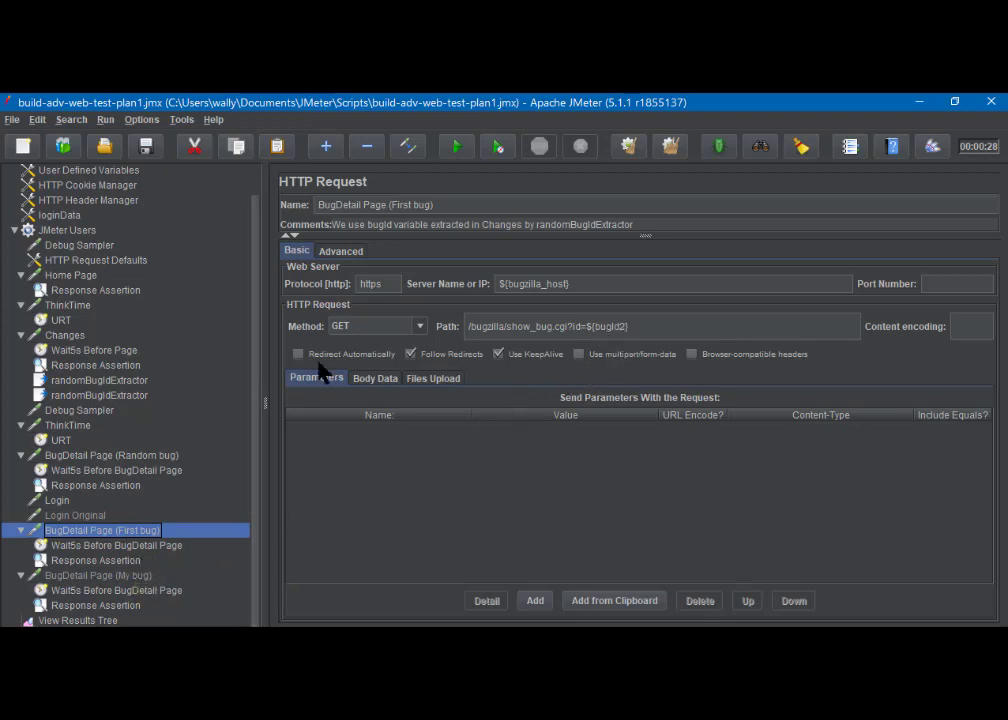
{"action": "left_click", "coordinate": [101, 388]}
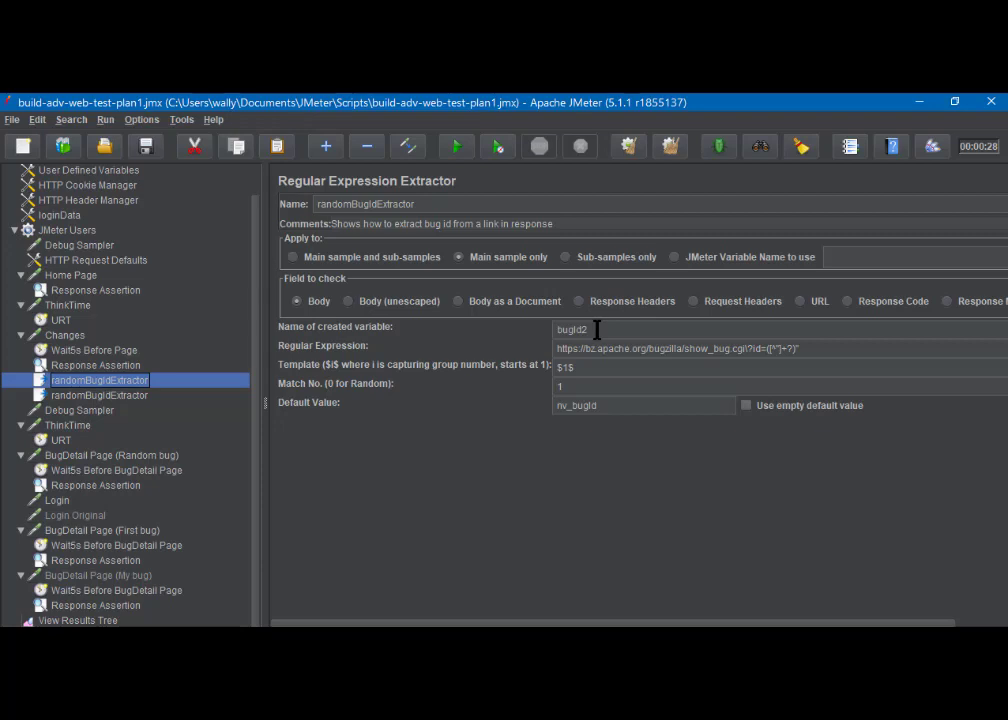
{"action": "left_click", "coordinate": [123, 531]}
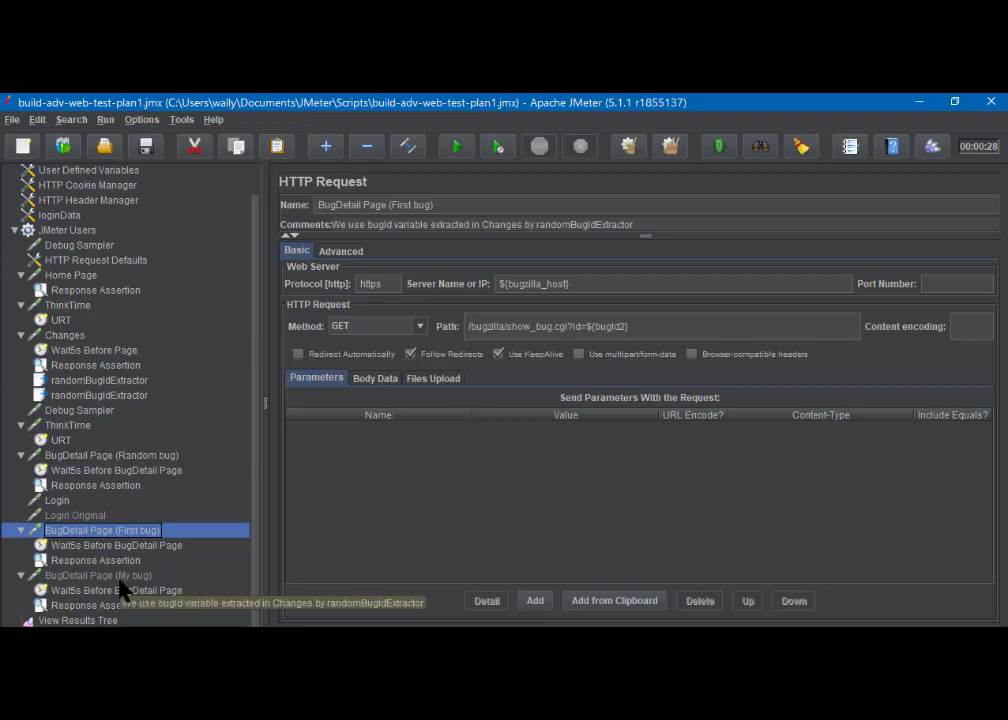
Step: Enable the BugDetail Page (My bug) request
{"action": "left_click", "coordinate": [115, 576]}
{"action": "right_click", "coordinate": [120, 576]}
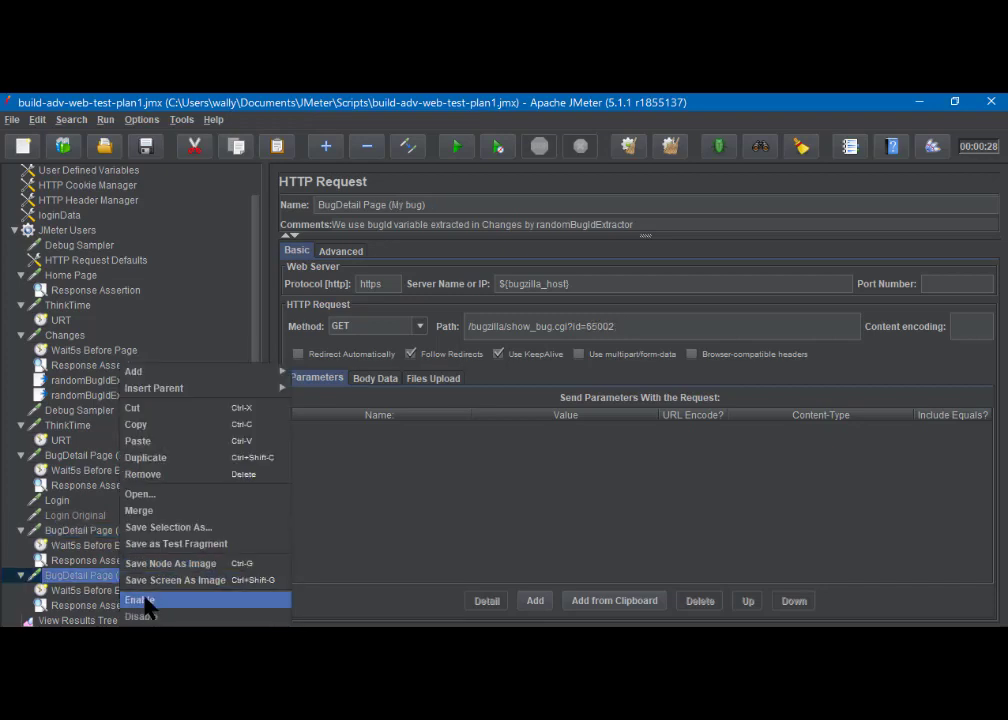
{"action": "left_click", "coordinate": [145, 601]}
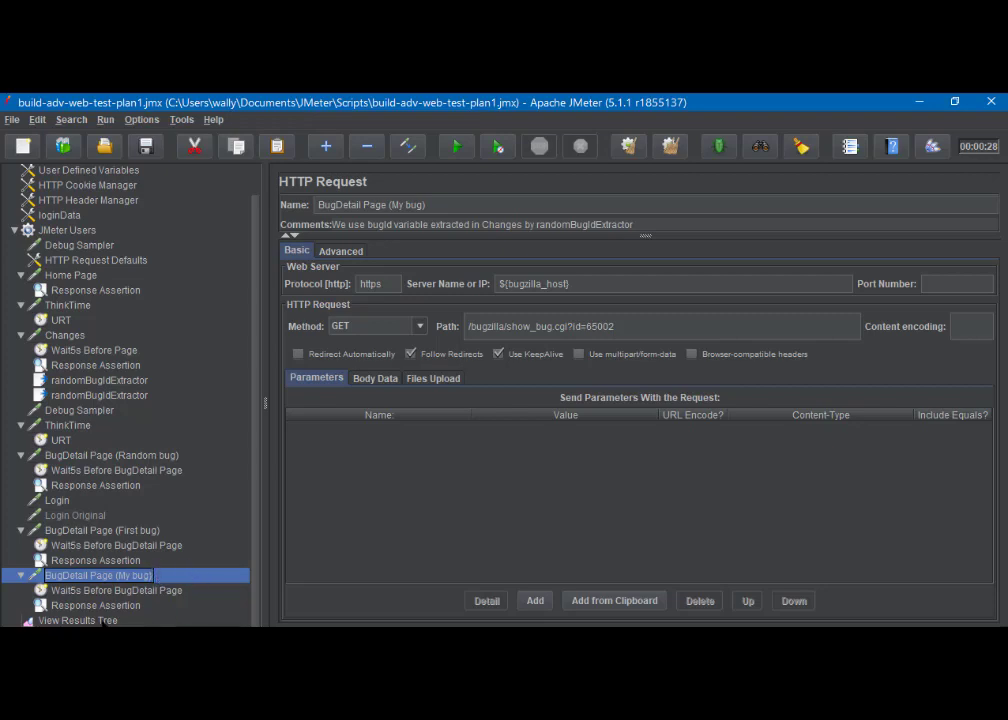
Step: Save the test plan and run it with View Results Tree open
{"action": "left_click", "coordinate": [100, 620]}
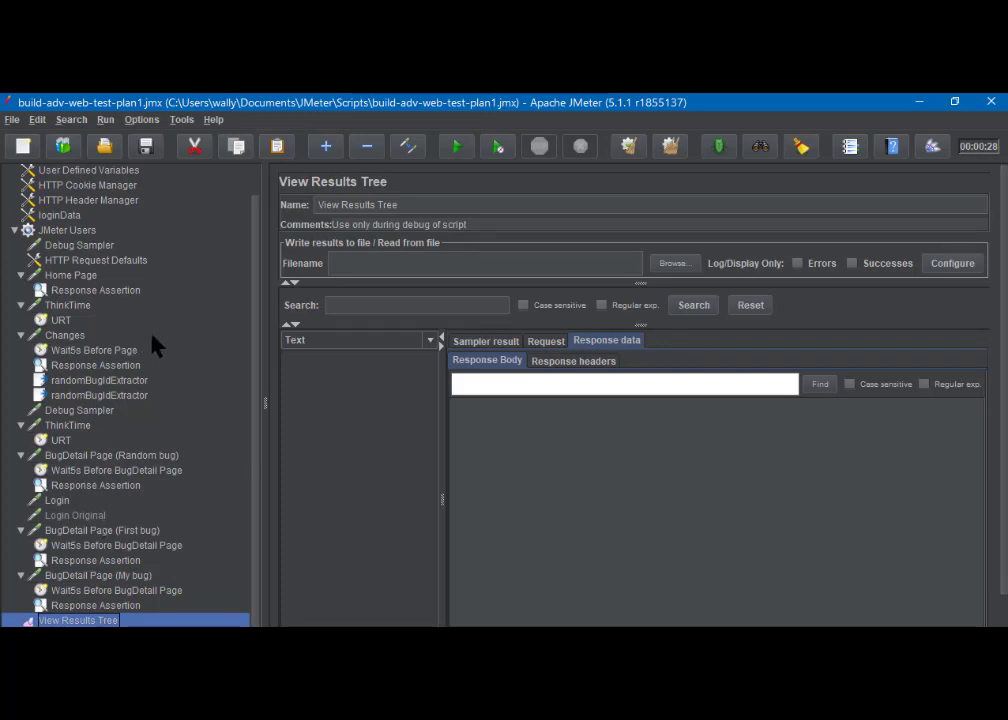
{"action": "left_click", "coordinate": [146, 148]}
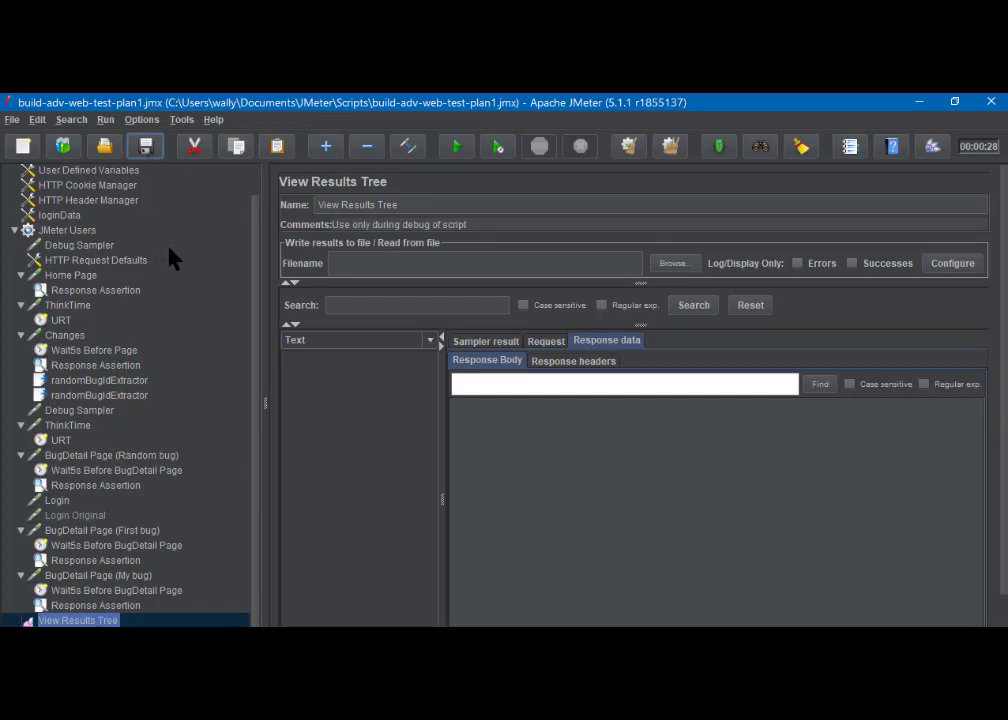
{"action": "left_click", "coordinate": [456, 146]}
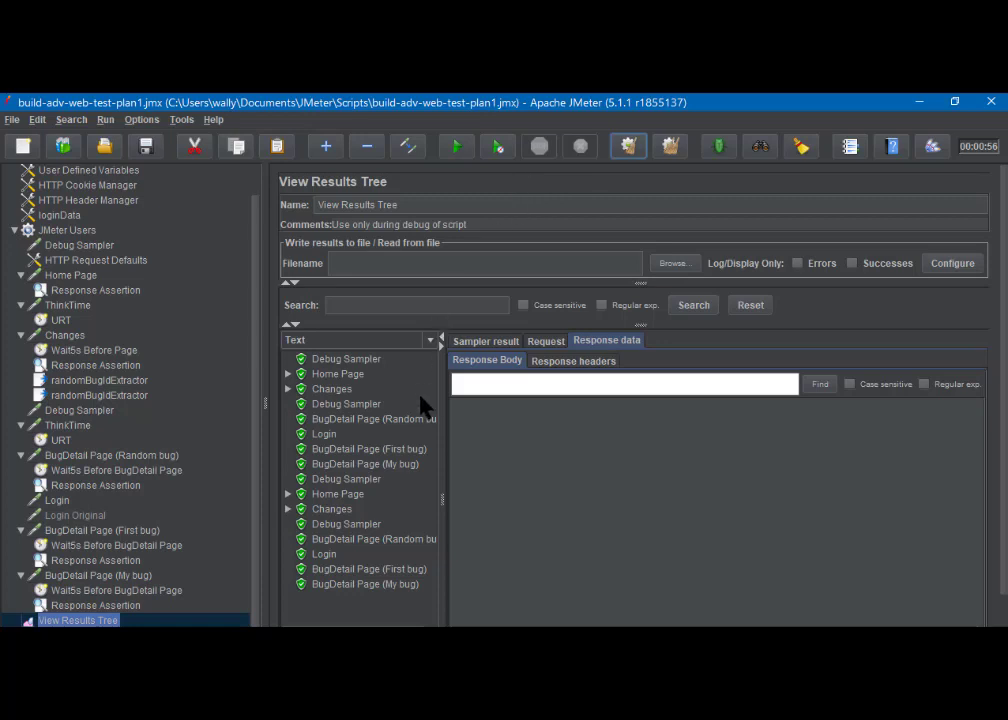
Step: Examine the response bodies of the first Debug Sampler, Home Page, Changes and the Debug Sampler following Changes
{"action": "left_click", "coordinate": [359, 361]}
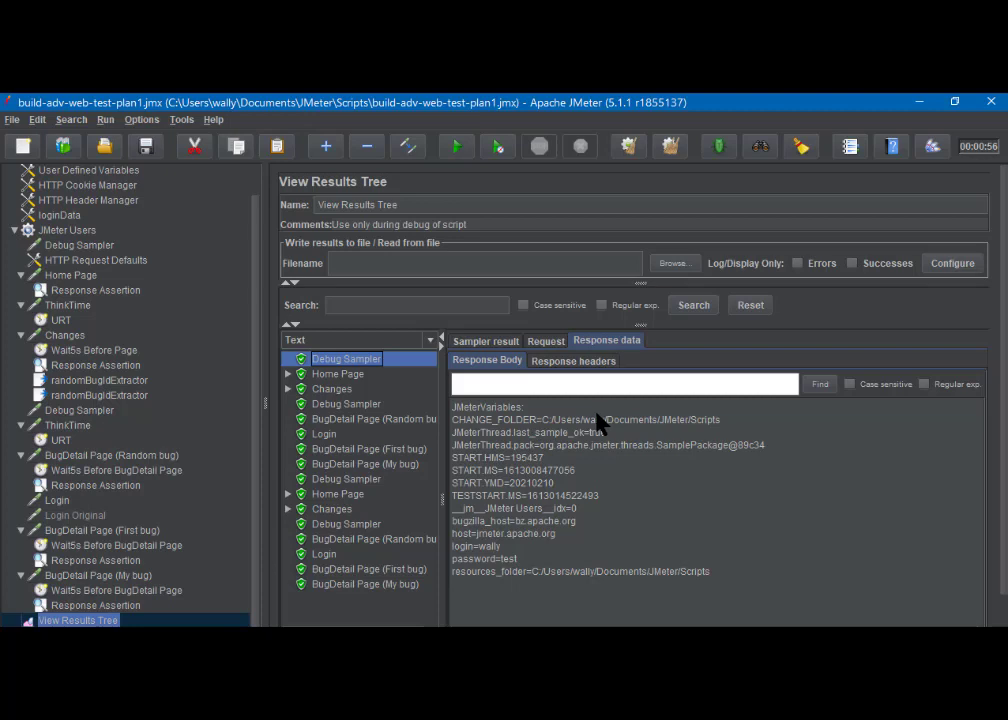
{"action": "left_click", "coordinate": [336, 376]}
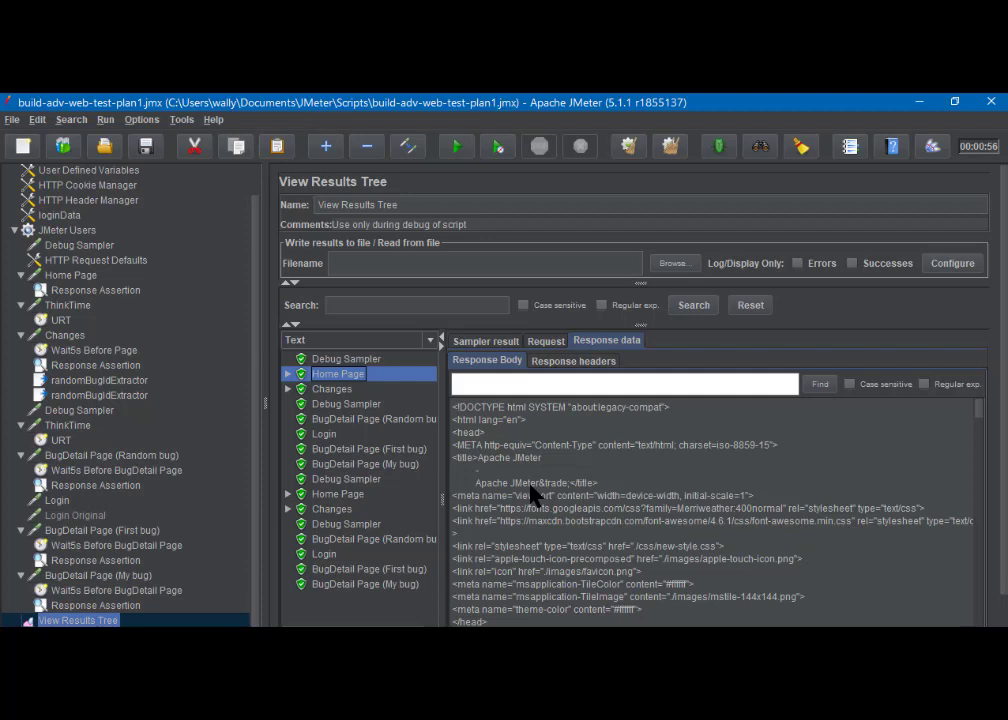
{"action": "left_click", "coordinate": [327, 389]}
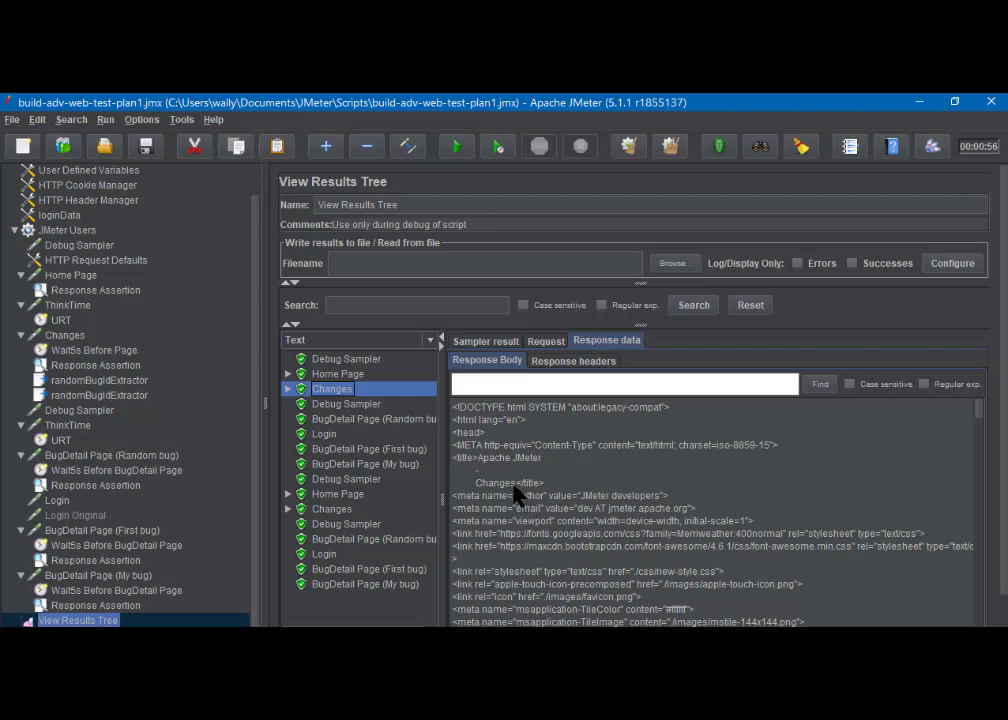
{"action": "left_click", "coordinate": [363, 410]}
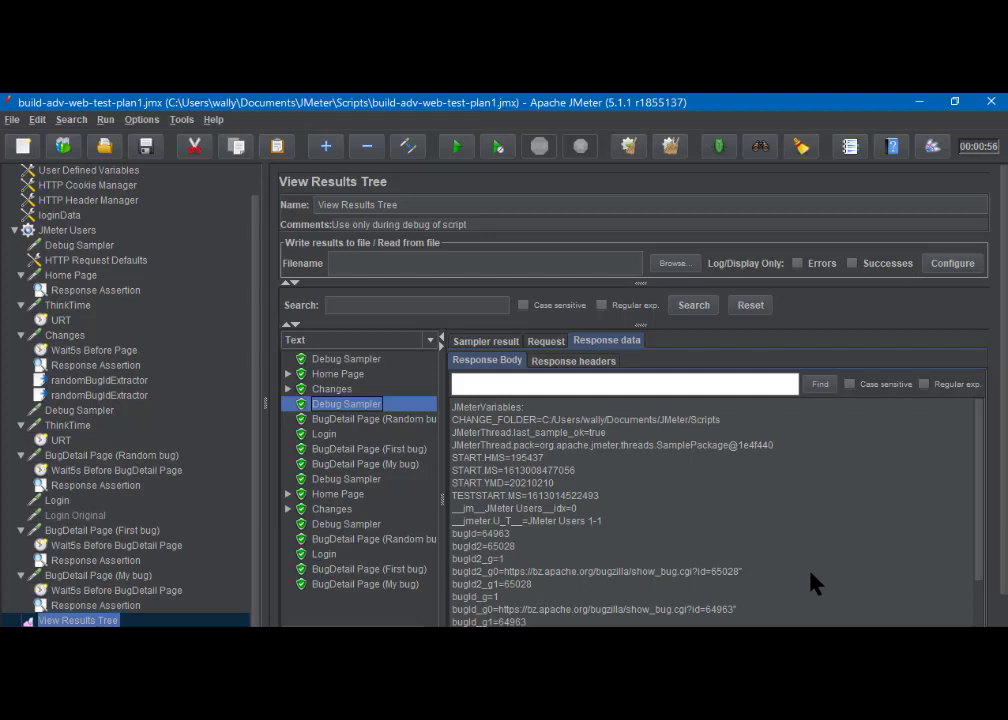
Step: Check the remaining Debug Sampler variables against the first iteration's response bodies for BugDetail Page (Random bug), Login, BugDetail Page (First bug) and BugDetail Page (My bug)
{"action": "scroll", "coordinate": [813, 584], "scroll_direction": "down", "scroll_amount": 2}
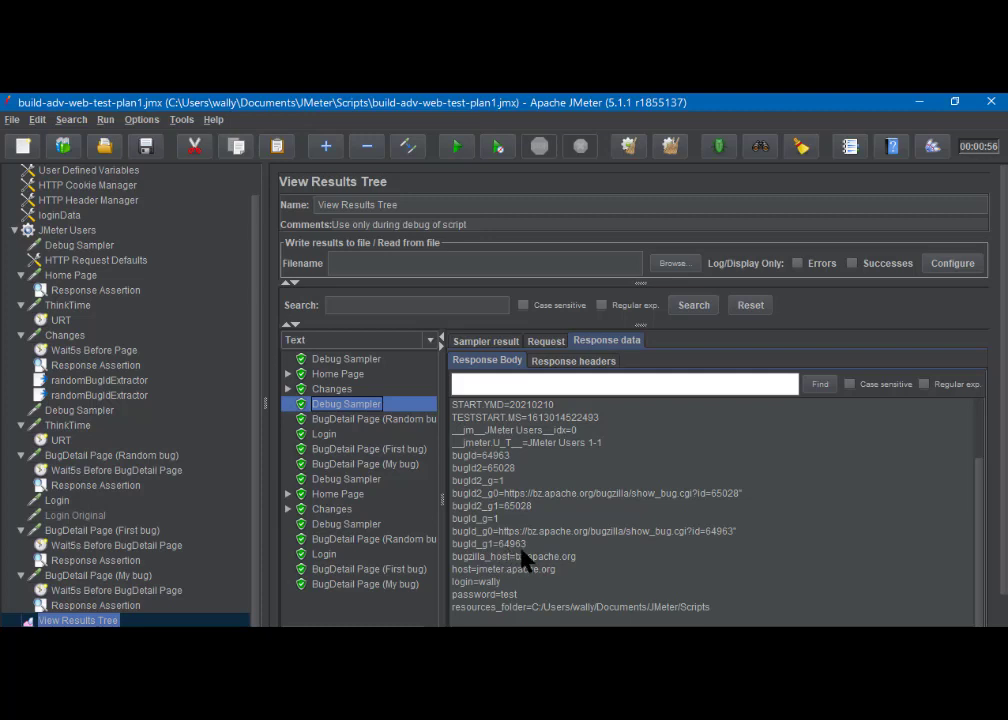
{"action": "left_click", "coordinate": [333, 421]}
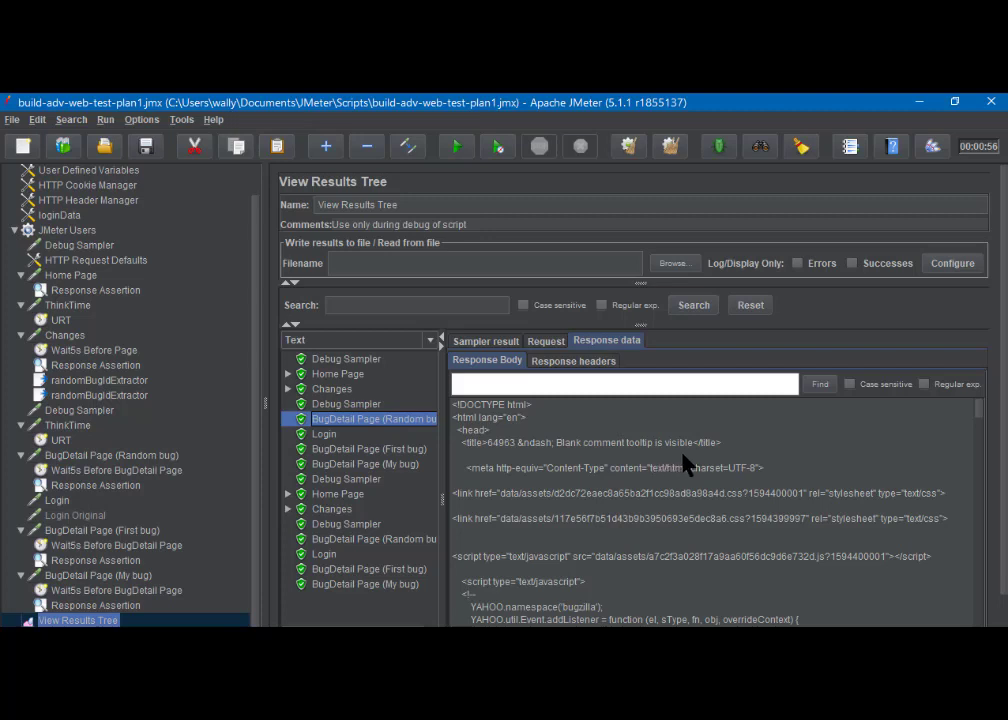
{"action": "left_click", "coordinate": [323, 436]}
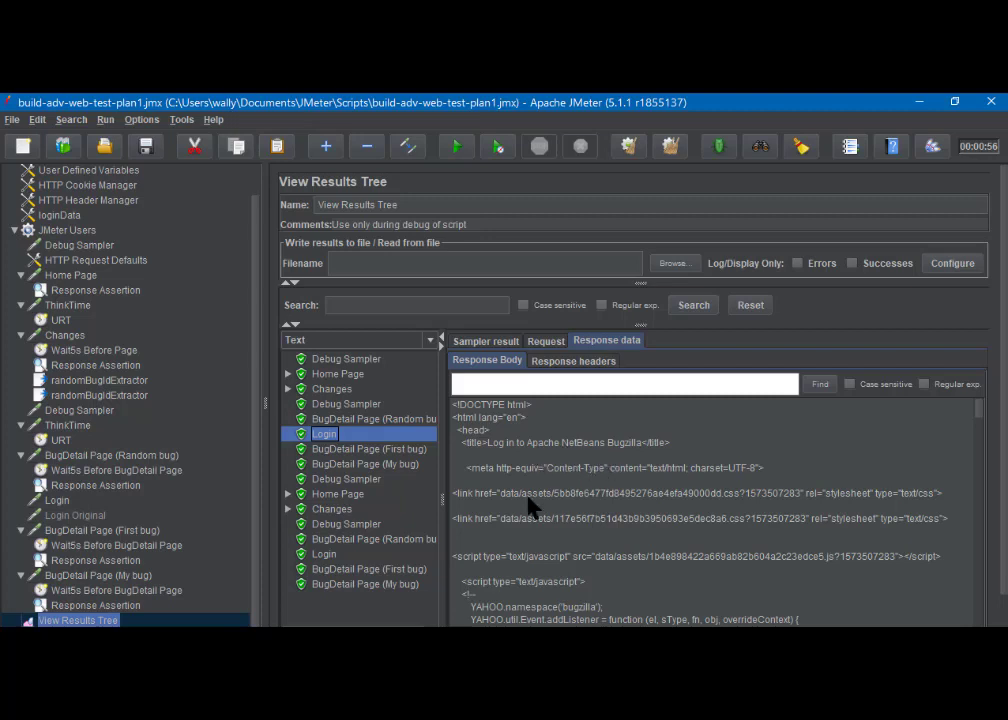
{"action": "left_click", "coordinate": [340, 452]}
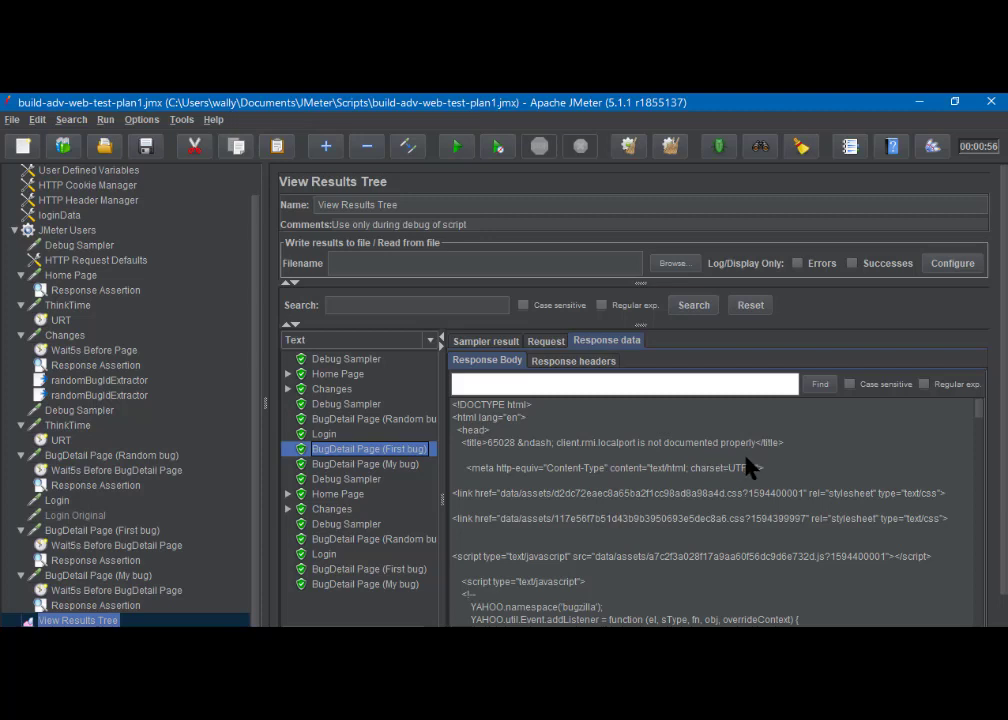
{"action": "left_click", "coordinate": [333, 464]}
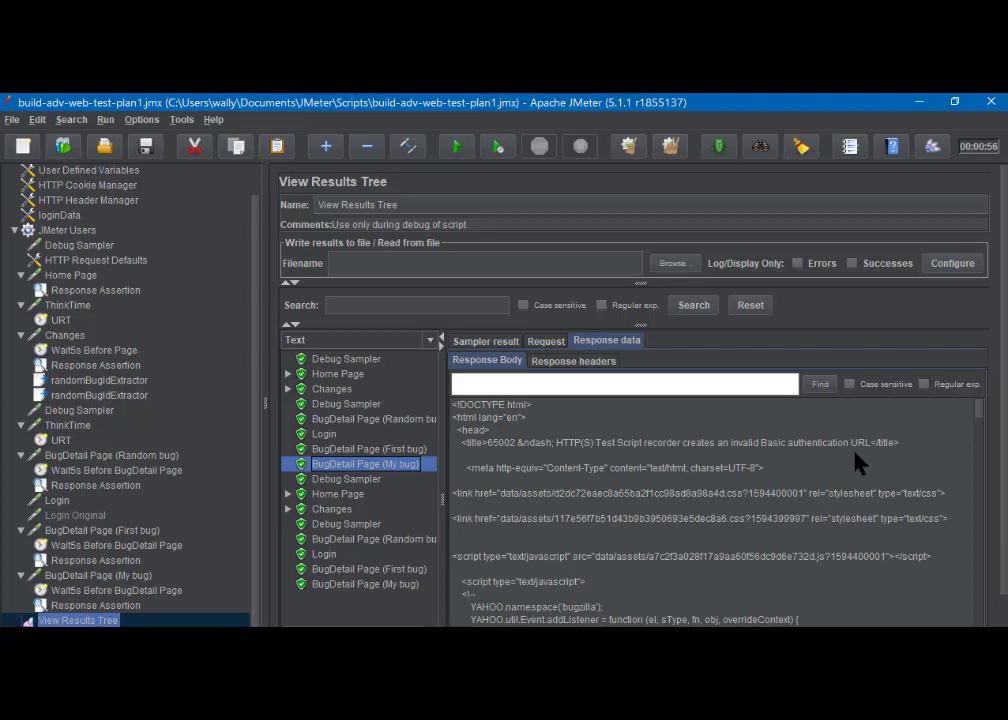
Step: Examine the second iteration's response bodies for its opening Debug Sampler and the Random bug, First bug and My bug detail pages
{"action": "left_click", "coordinate": [356, 481]}
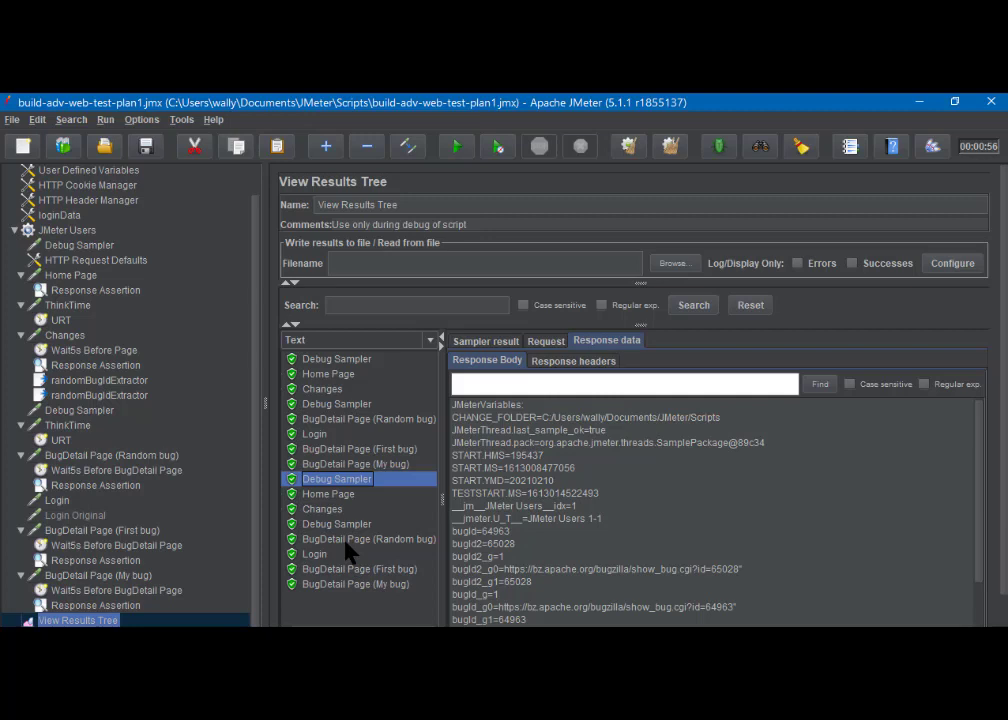
{"action": "left_click", "coordinate": [345, 540]}
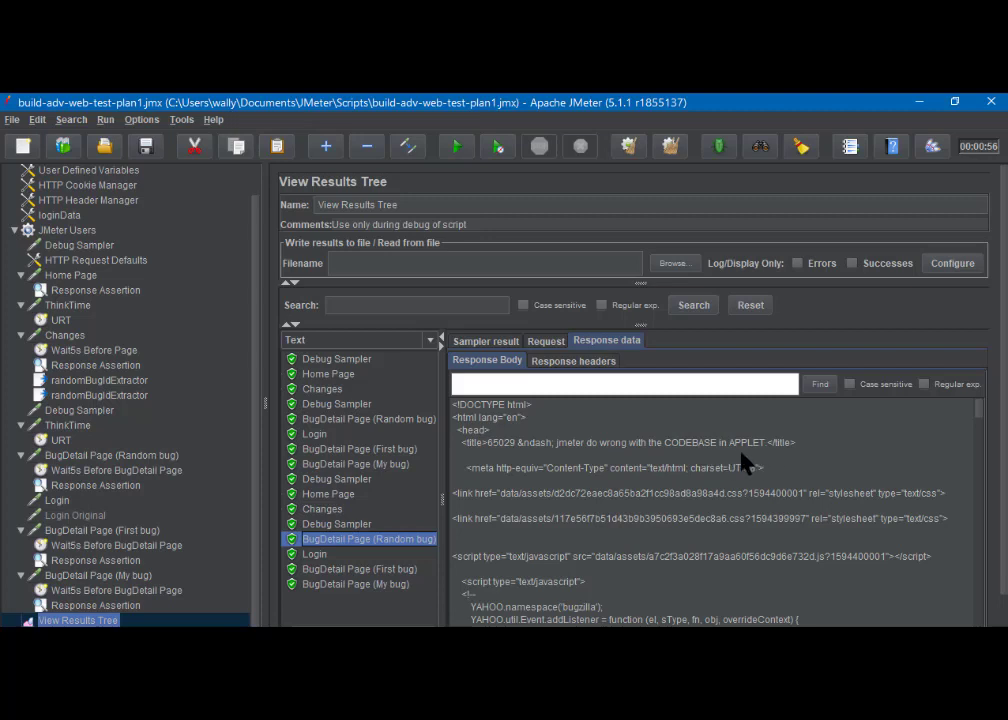
{"action": "left_click", "coordinate": [369, 571]}
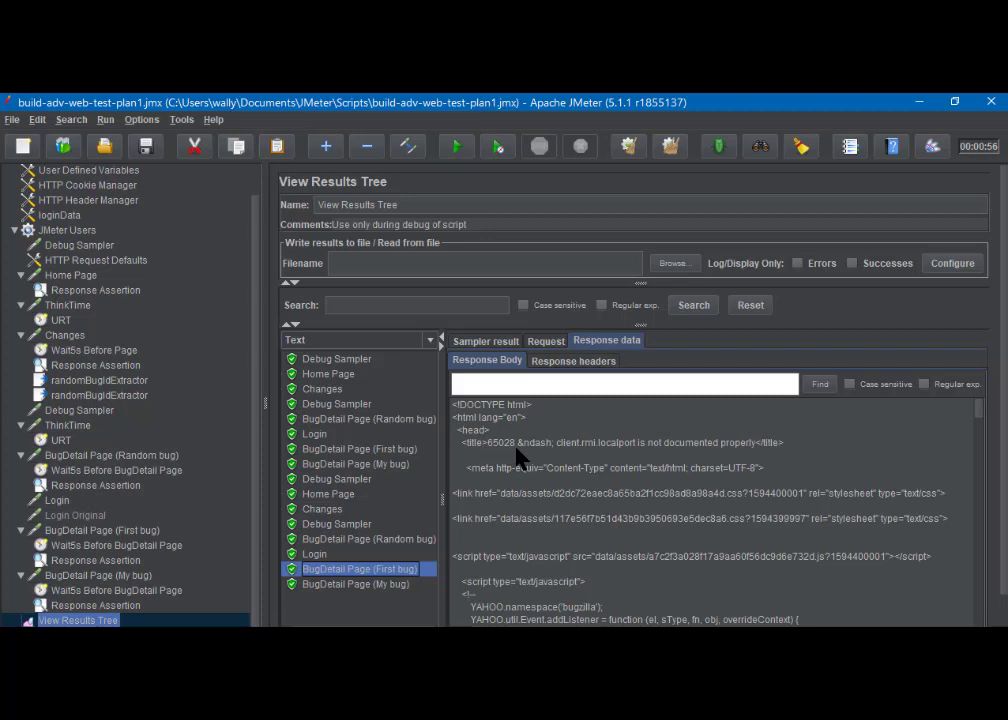
{"action": "left_click", "coordinate": [390, 586]}
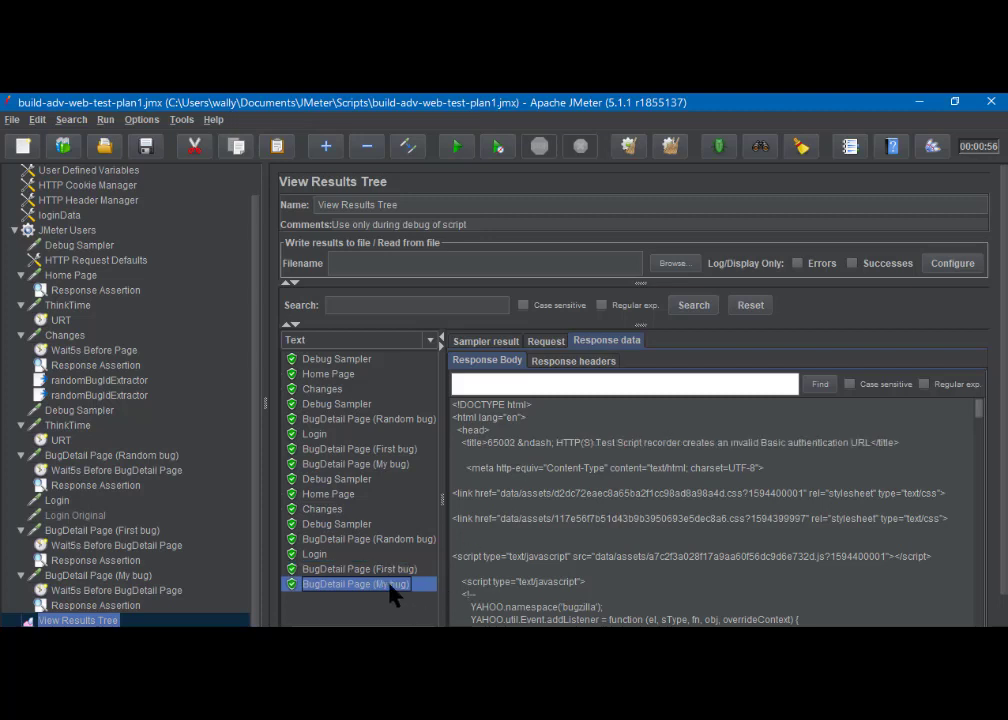